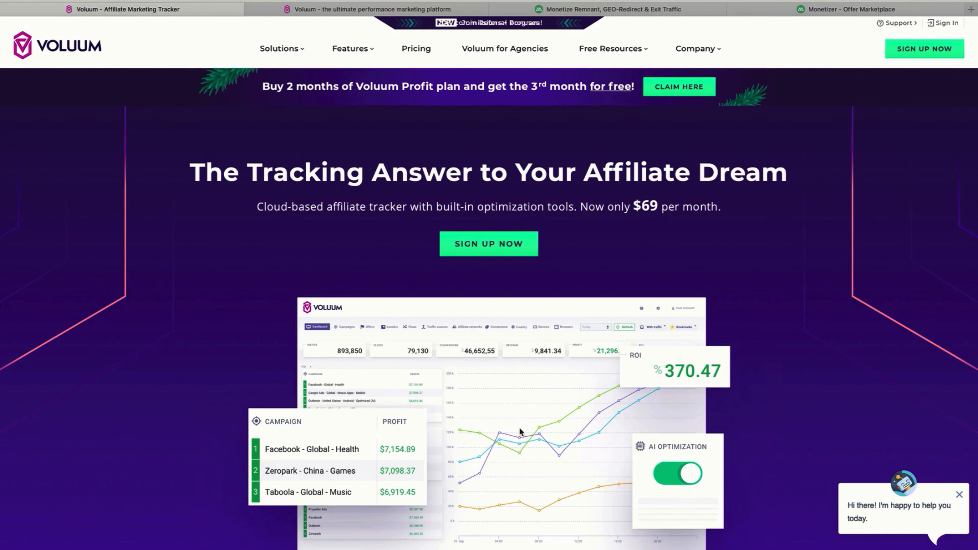
- Switch to the Voluum panel and look over its traffic sources and domain settings, then glance at the Monetizer website
left_click(322, 11)
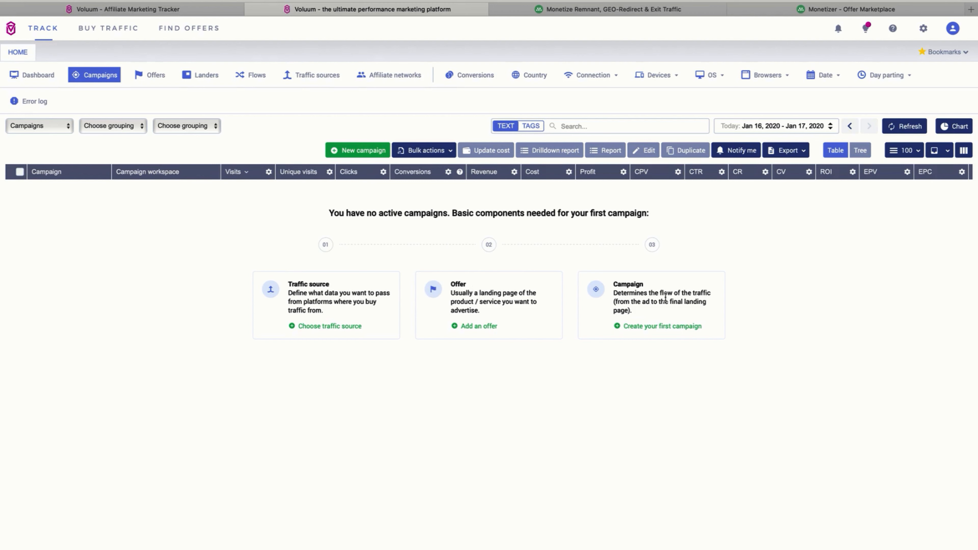
left_click(318, 81)
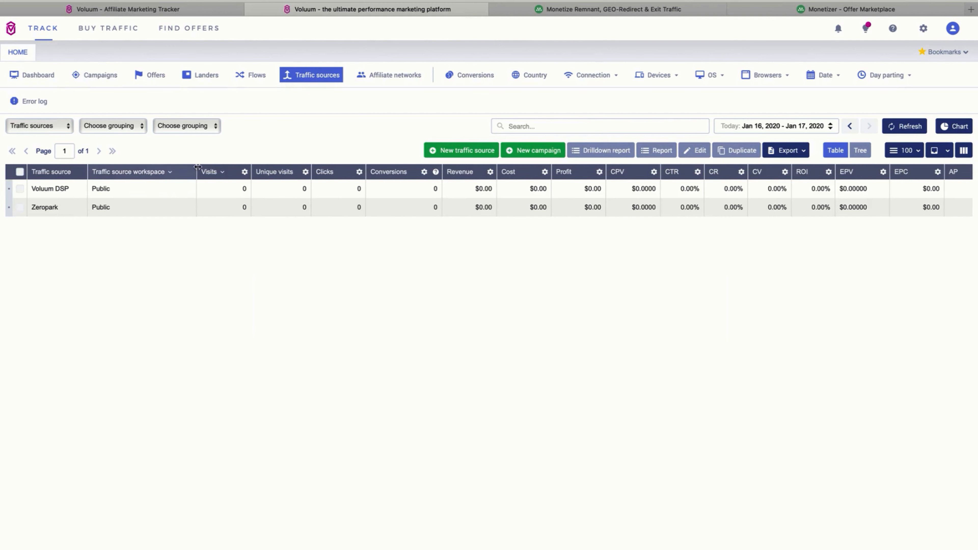
left_click(162, 210)
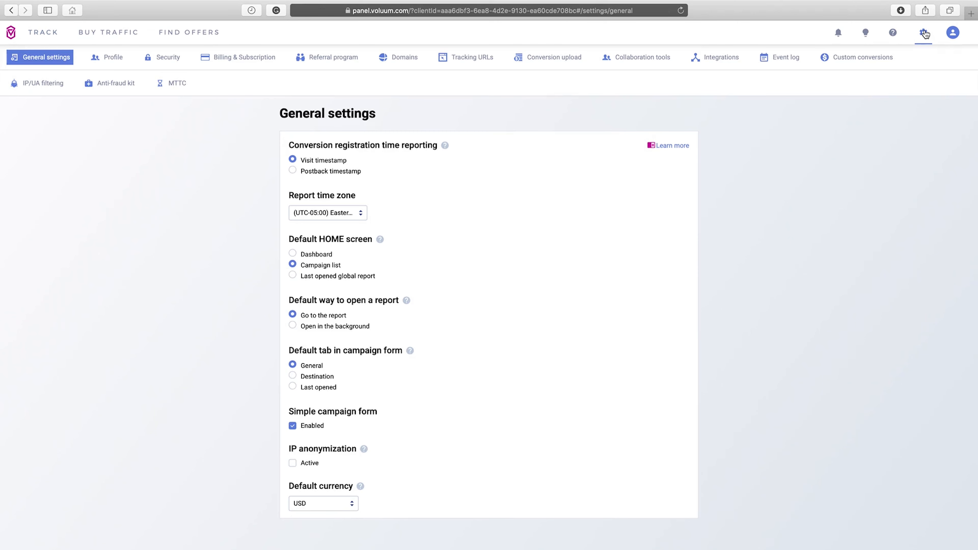
left_click(404, 57)
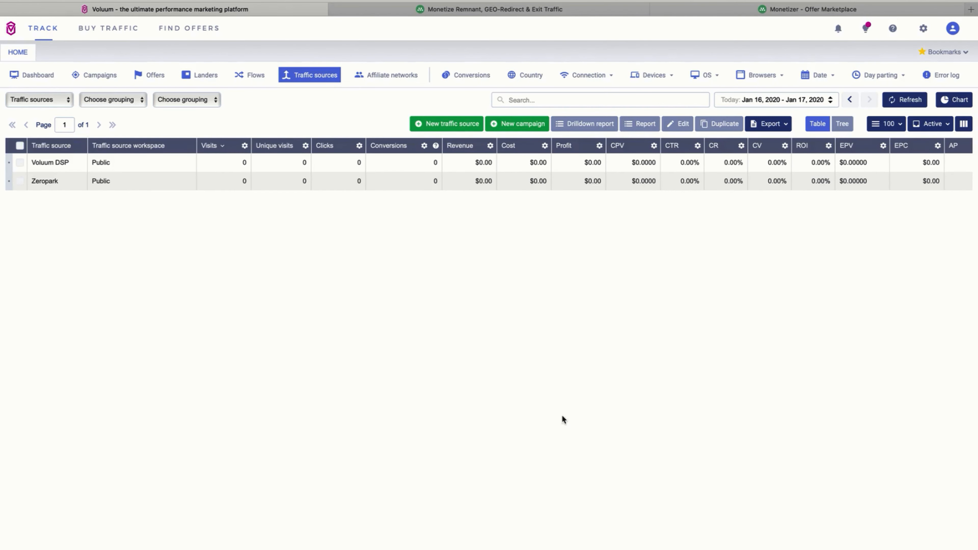
left_click(465, 11)
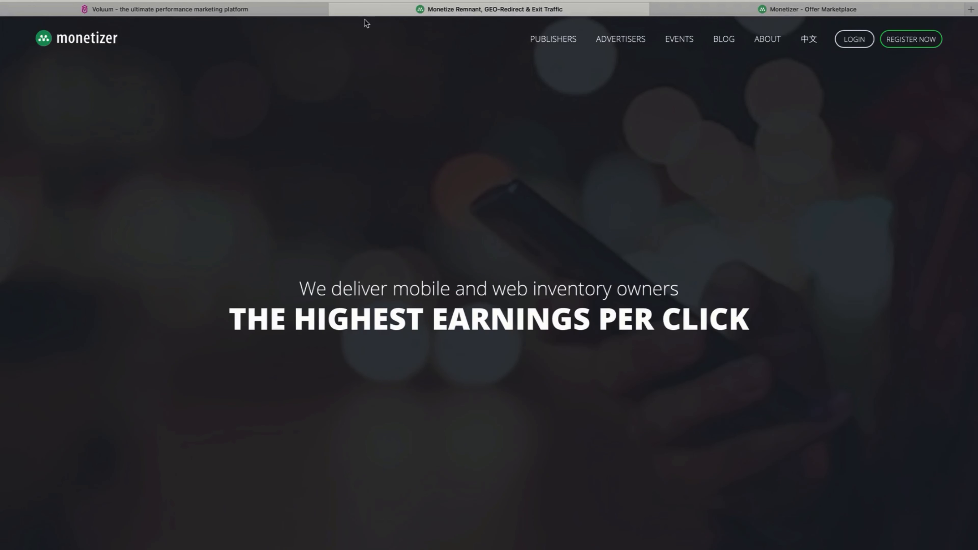
left_click(288, 12)
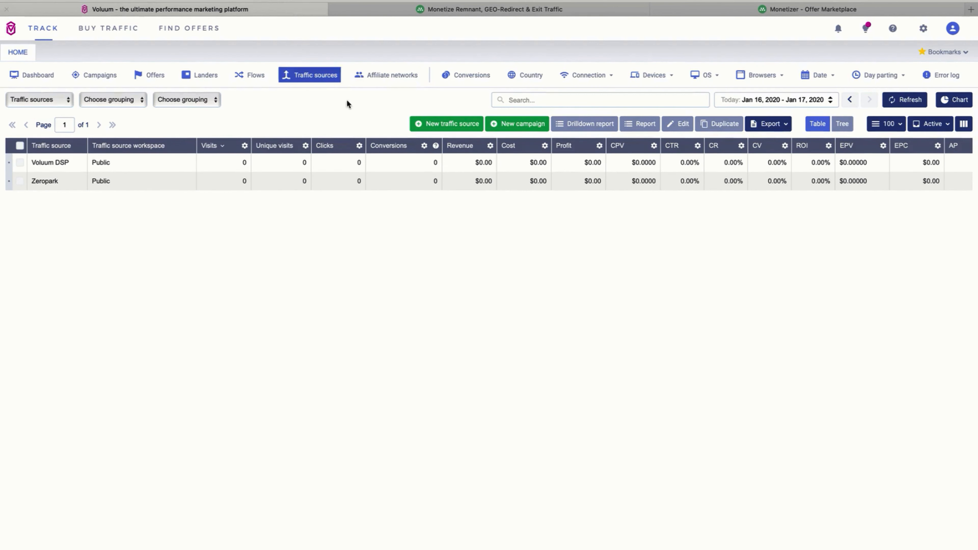
- Start a new custom affiliate network from the affiliate networks list
left_click(387, 76)
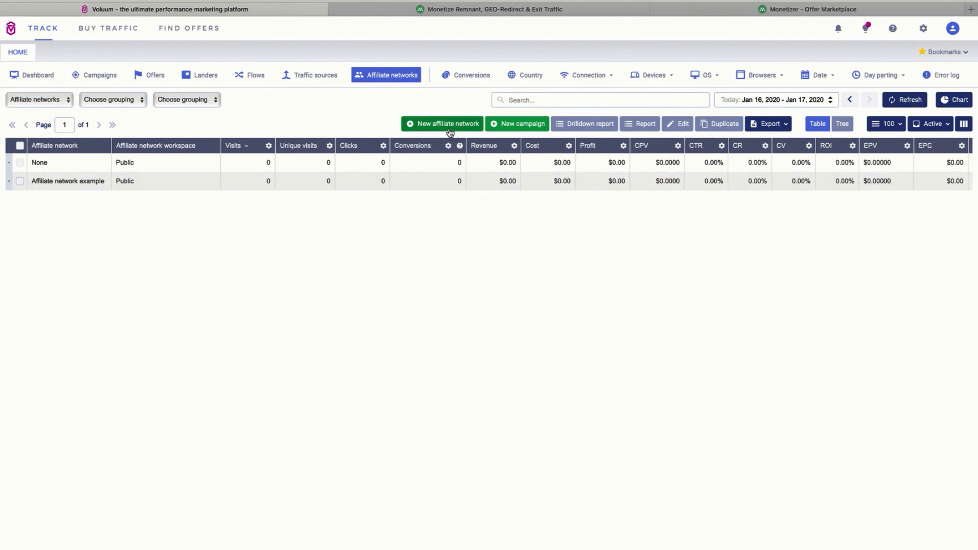
left_click(441, 128)
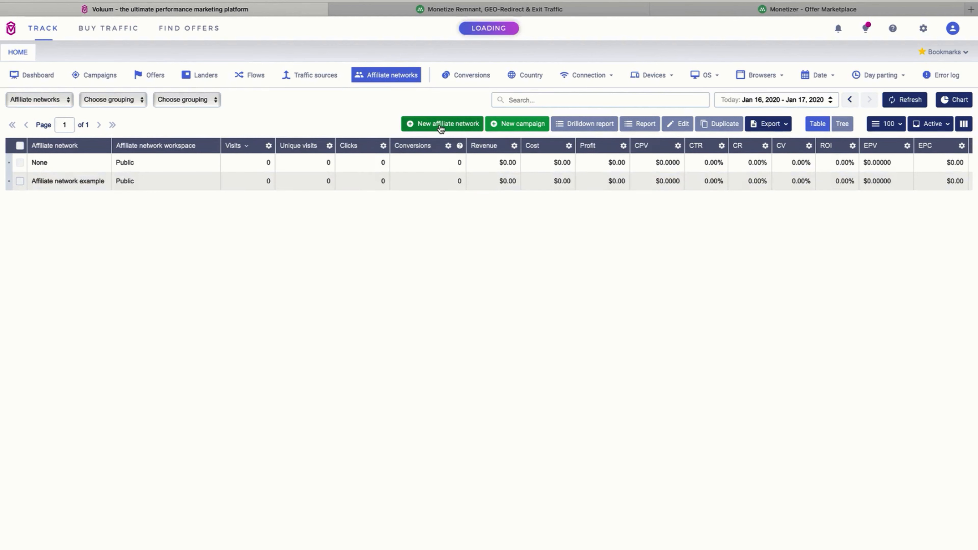
scroll(435, 177, "down", 7)
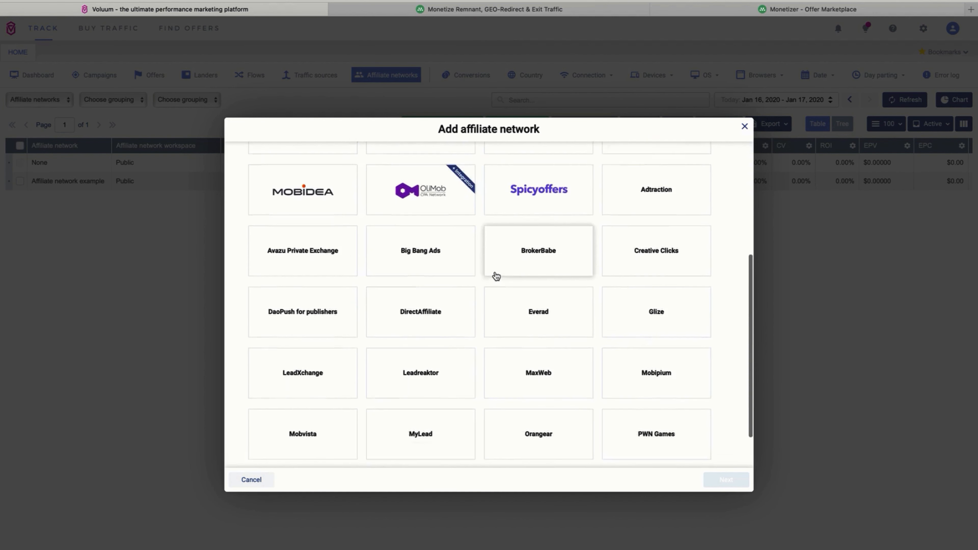
scroll(500, 275, "up", 7)
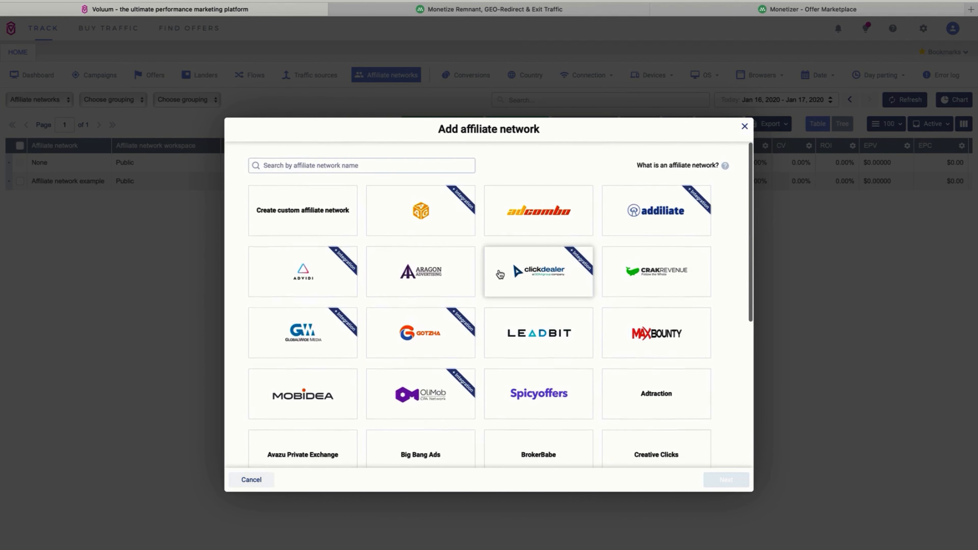
left_click(305, 206)
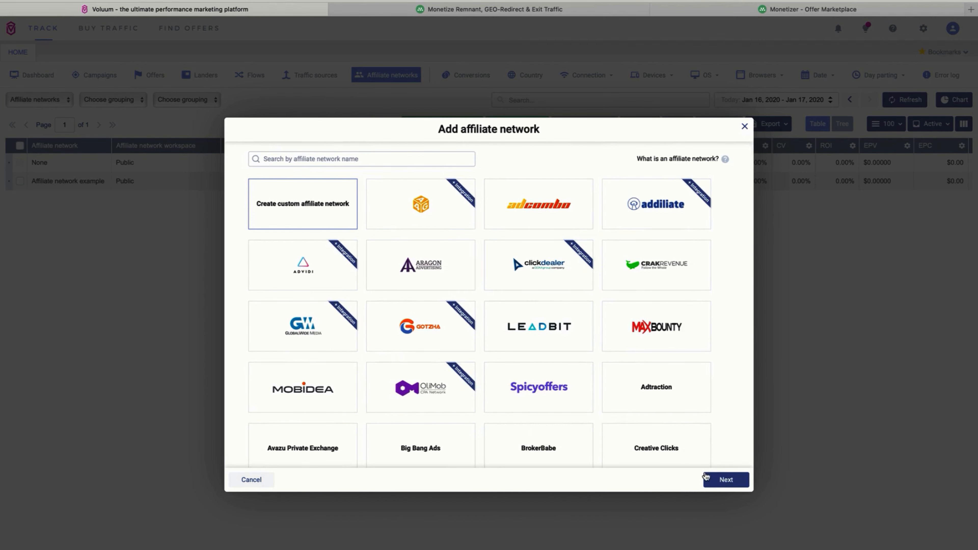
left_click(712, 460)
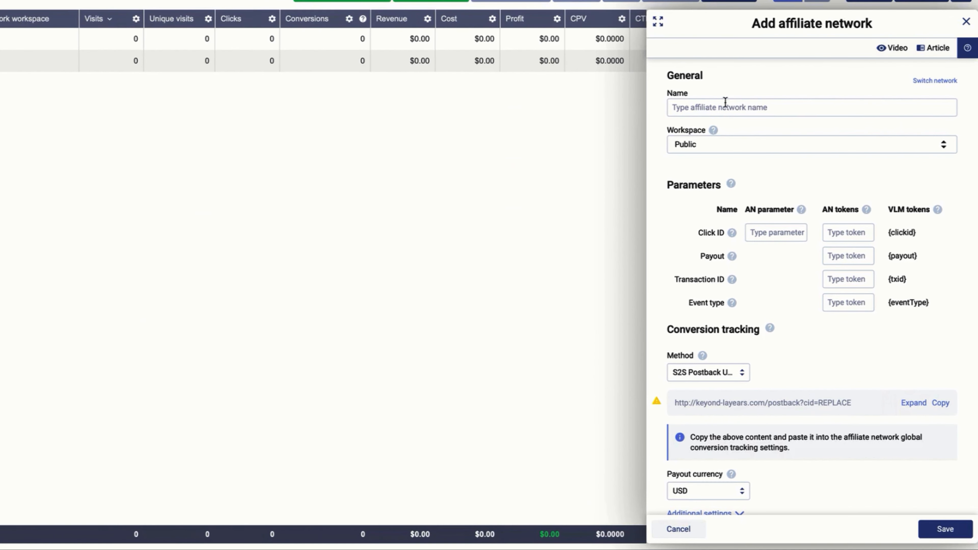
- Name the affiliate network Monetizer and save it
left_click(726, 104)
type("Monetizer")
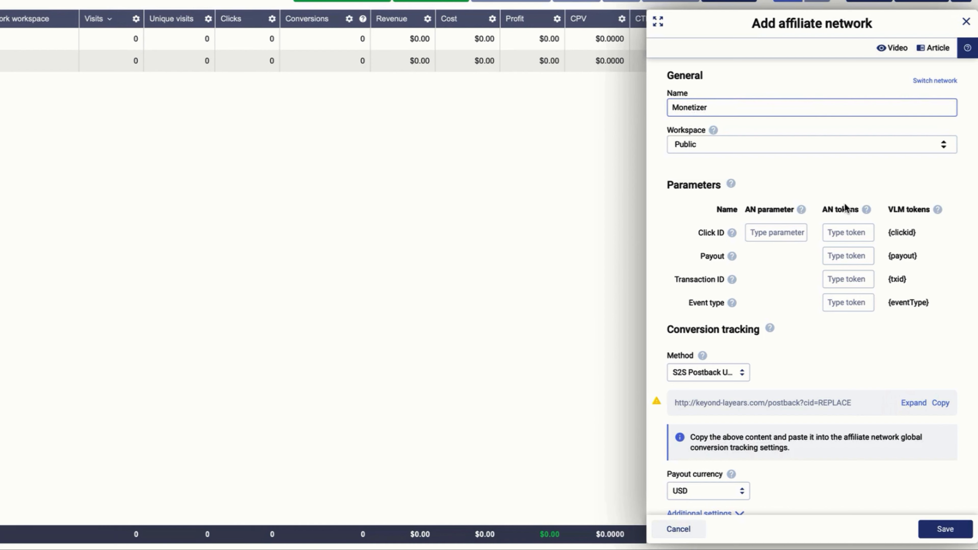
scroll(839, 208, "down", 2)
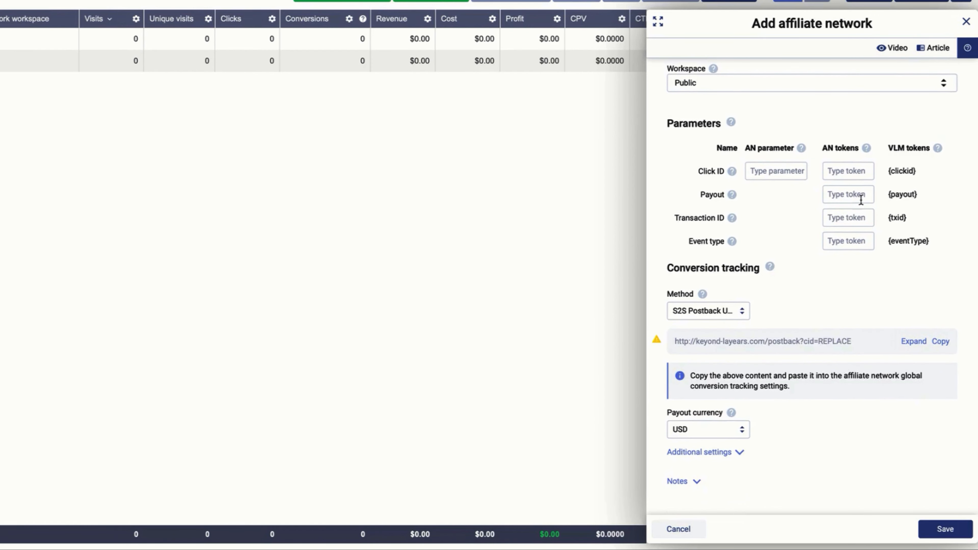
left_click(939, 530)
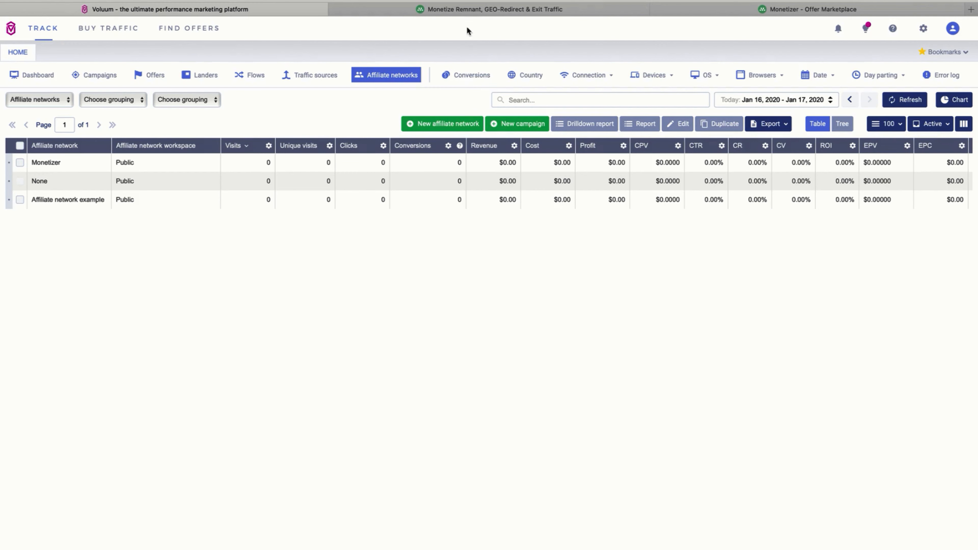
- Switch to Monetizer's Offer Marketplace and look through the trending and top smartlink offers
left_click(478, 9)
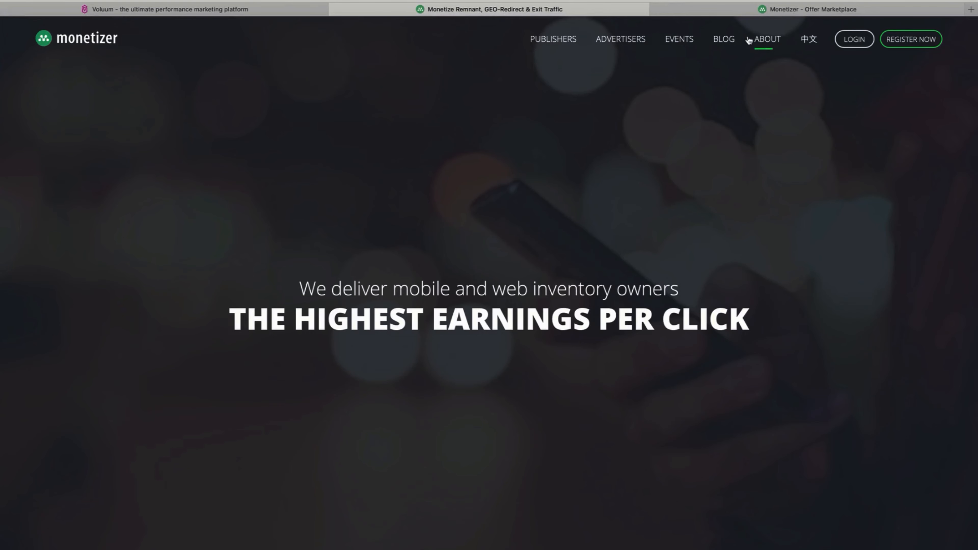
left_click(731, 9)
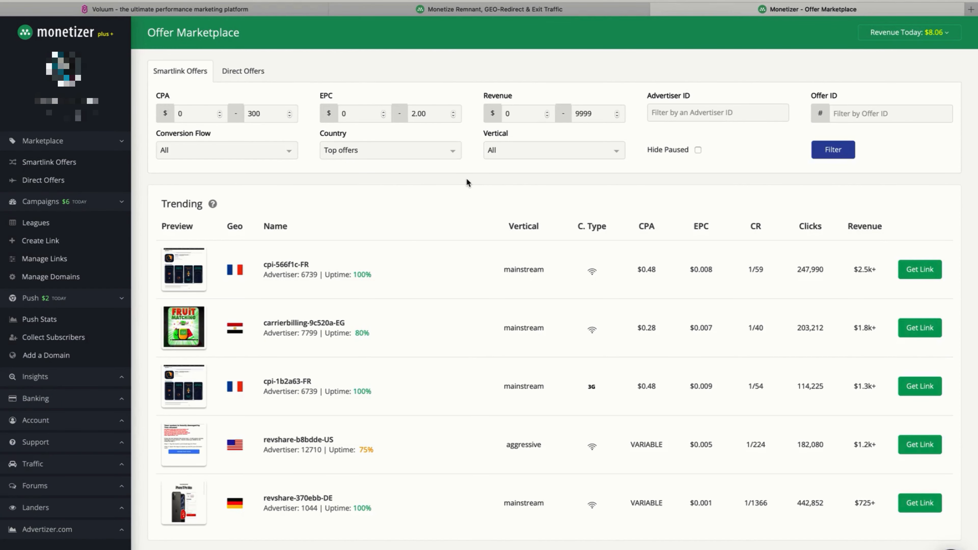
scroll(466, 185, "down", 7)
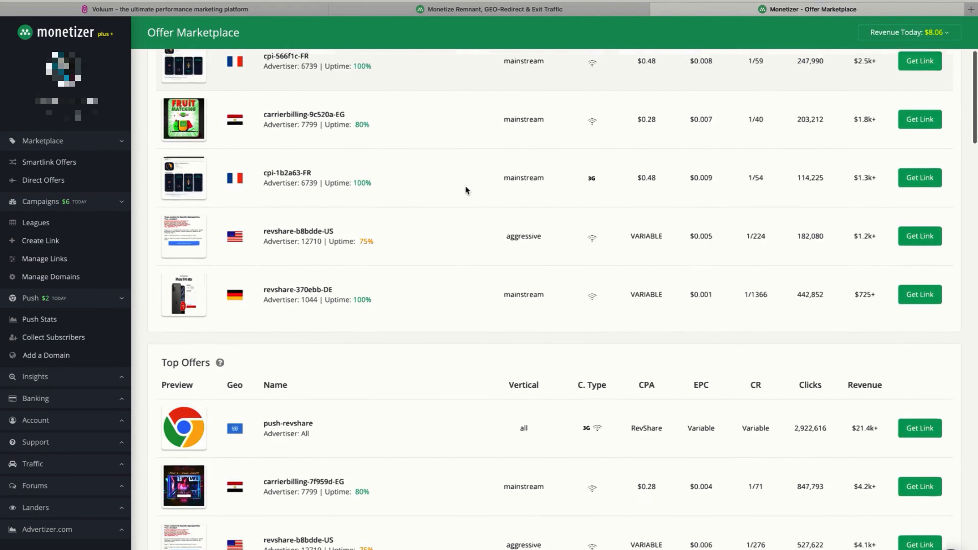
scroll(466, 186, "down", 3)
scroll(466, 186, "up", 10)
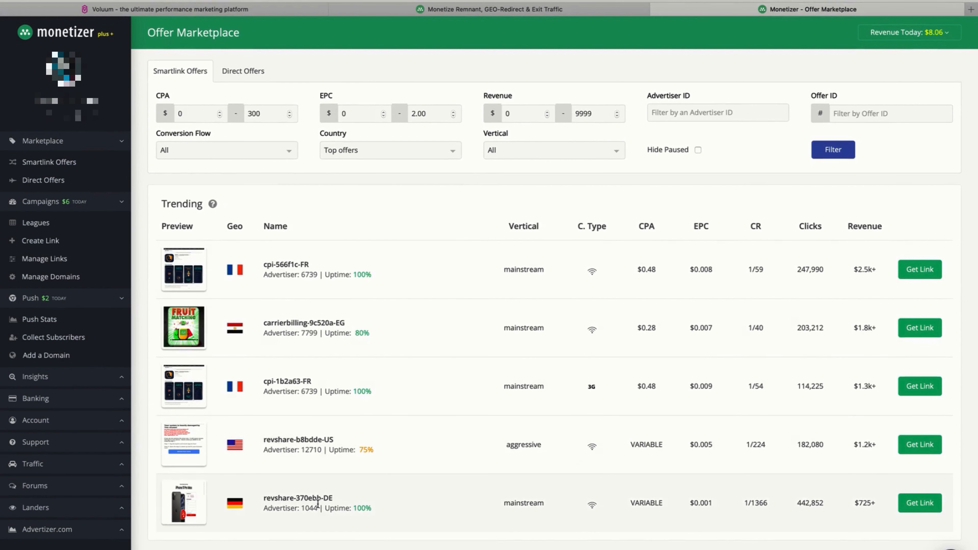
- Create a link for the revshare-370ebb-DE offer with its Click ID set to {clickid}
left_click(920, 507)
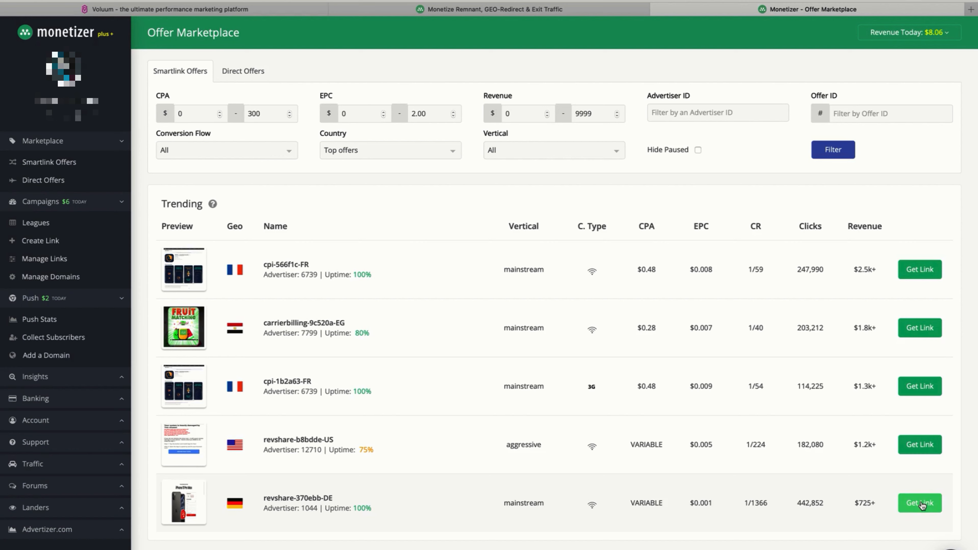
left_click(921, 504)
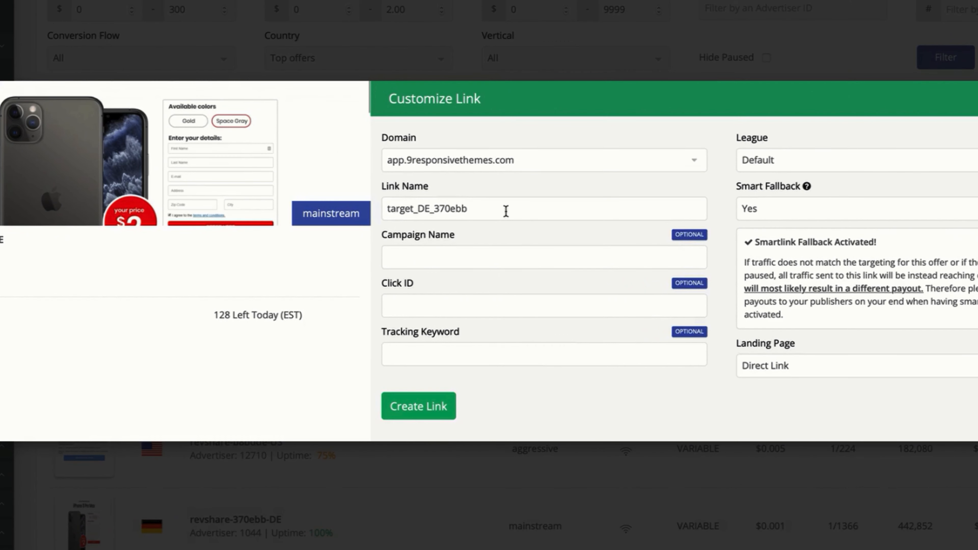
left_click(461, 304)
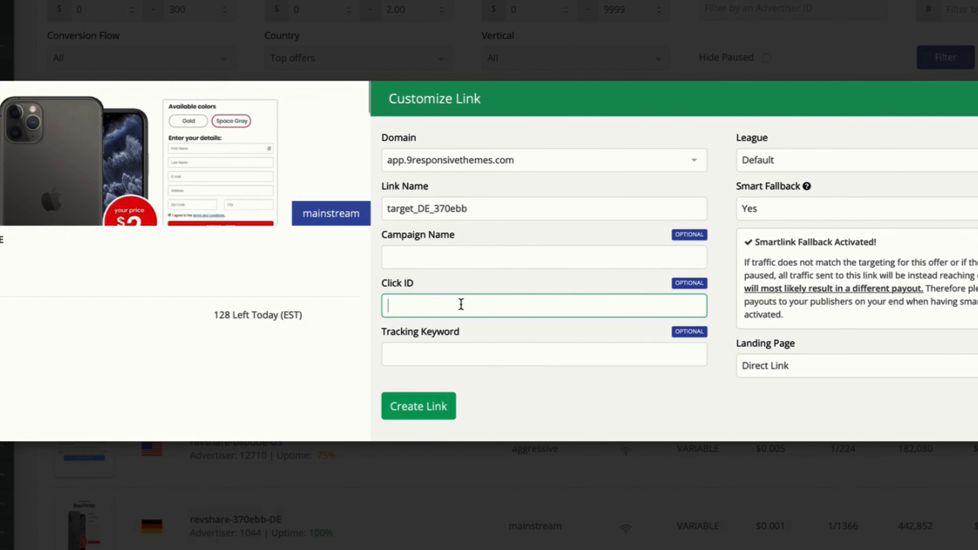
type("{}")
key("Left")
type("clickid")
left_click(462, 306)
left_click(426, 411)
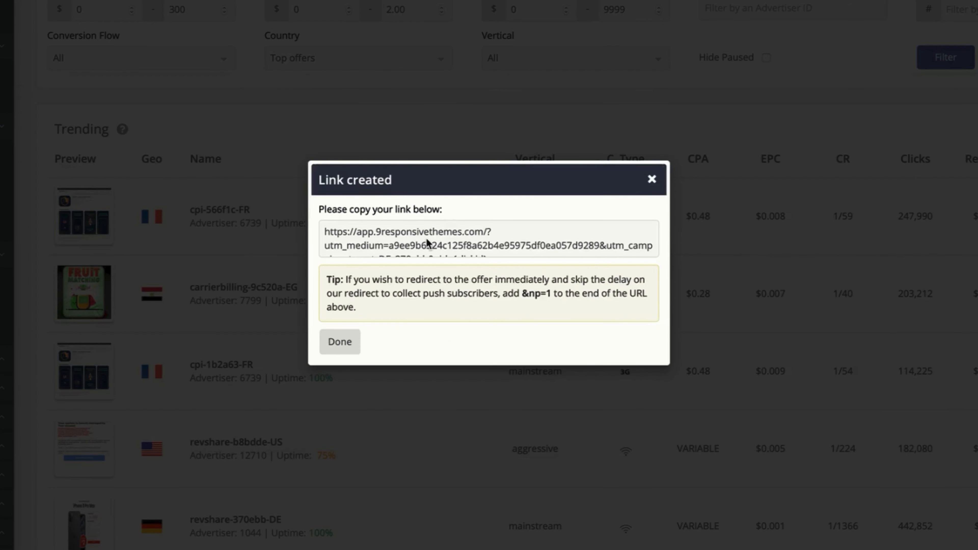
- Copy the full URL of the newly created offer link
scroll(428, 243, "down", 1)
left_click(491, 247)
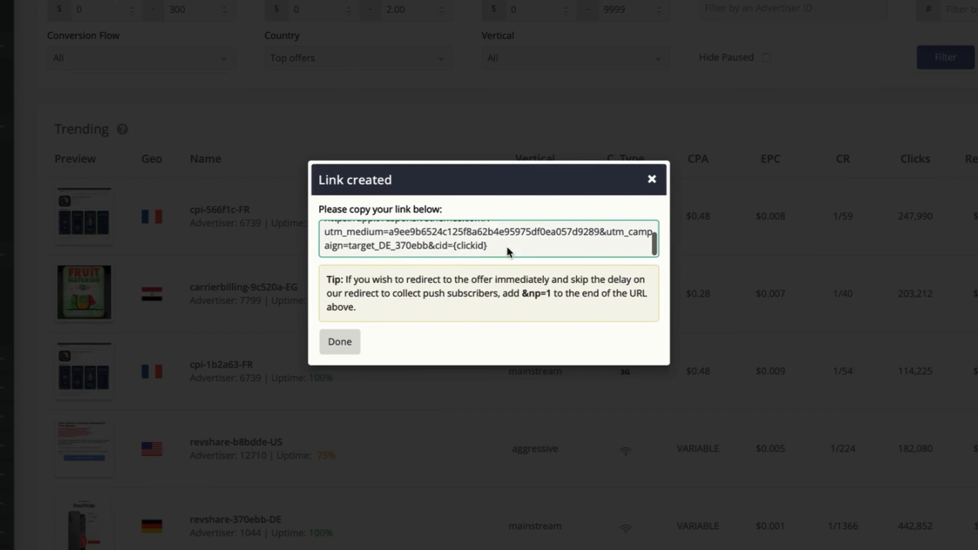
left_click_drag(491, 246, 315, 212)
key("ctrl+c")
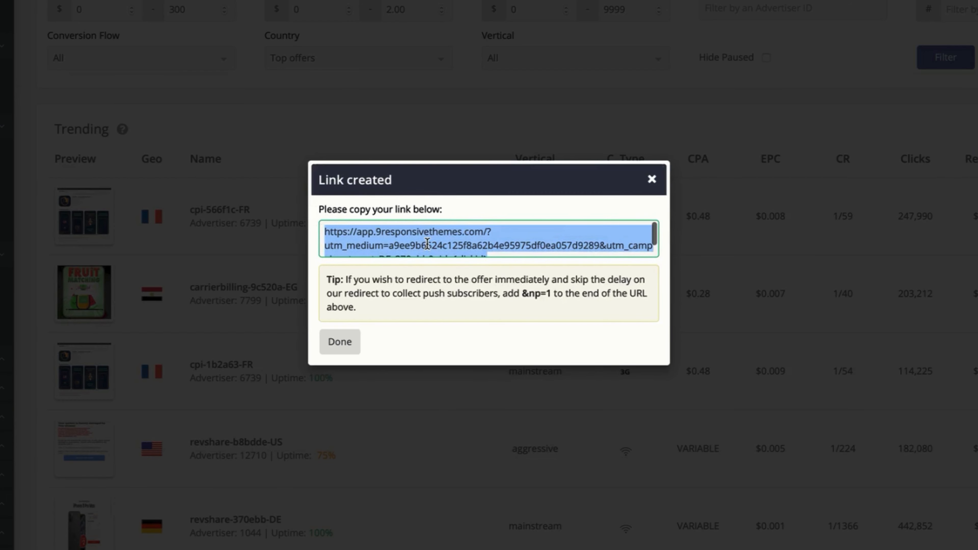
- Switch back to Voluum and start a new offer
left_click(168, 12)
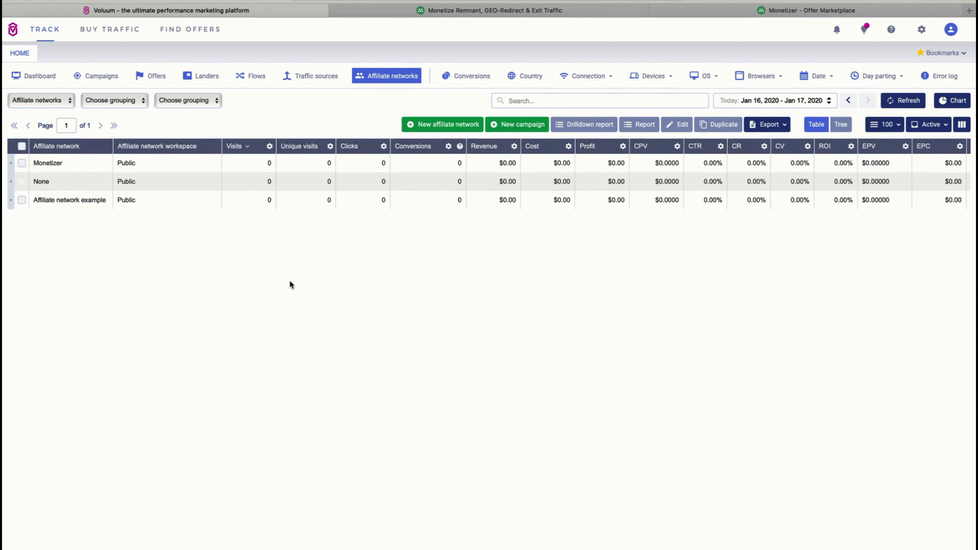
left_click(150, 79)
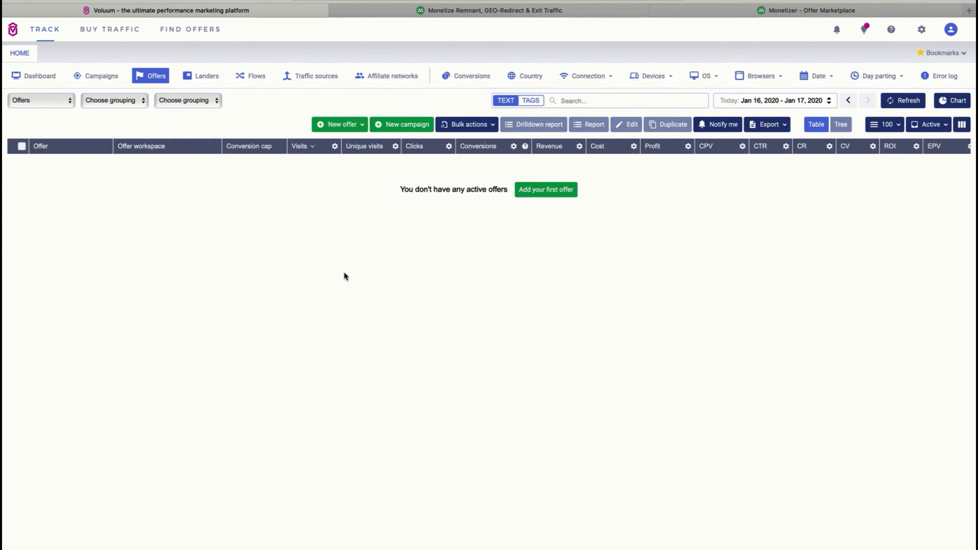
left_click(353, 126)
left_click(297, 144)
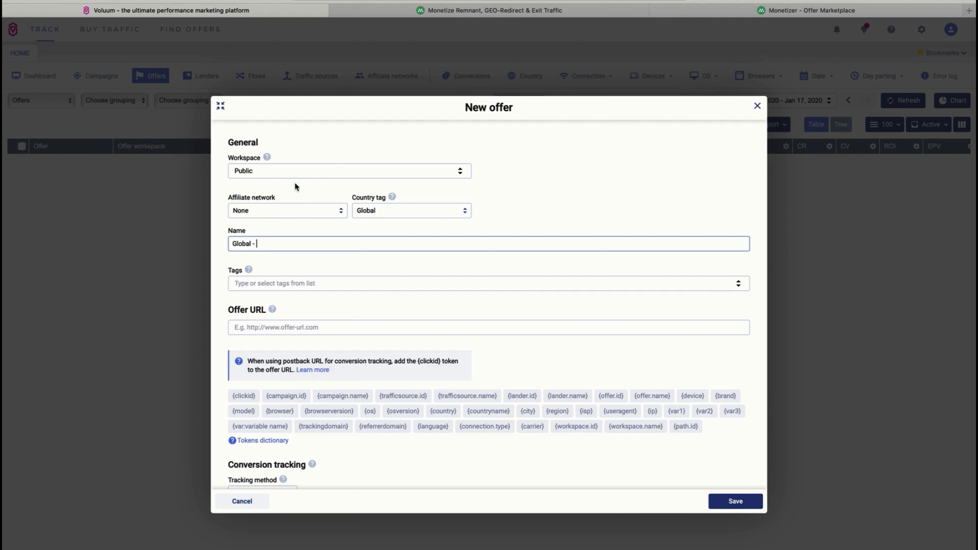
- Set the new offer's affiliate network to Monetizer and its country tag to Germany
left_click(276, 211)
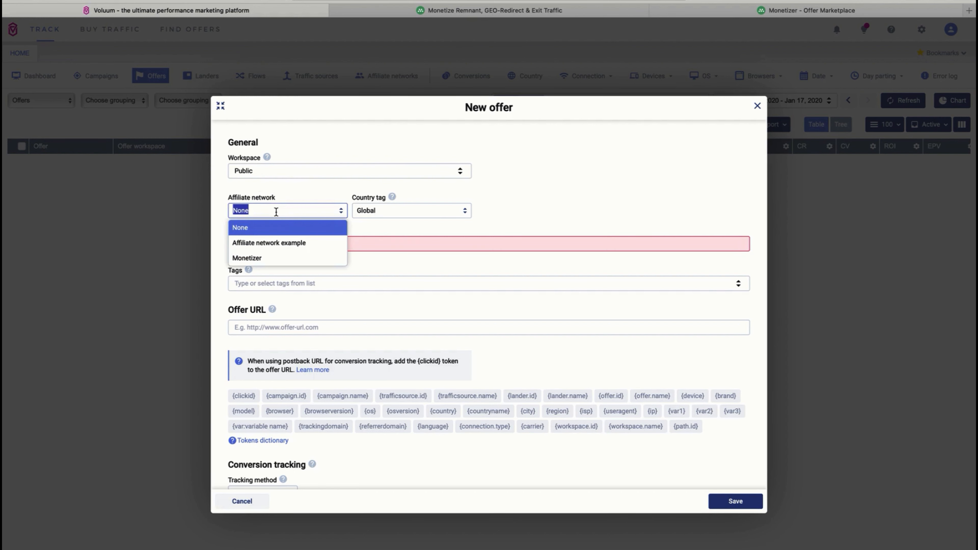
left_click(256, 259)
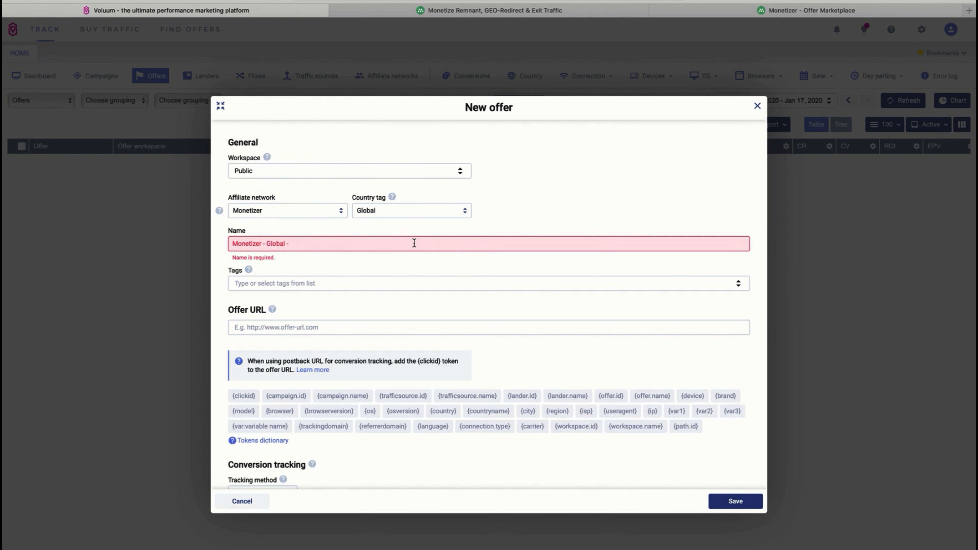
left_click(402, 214)
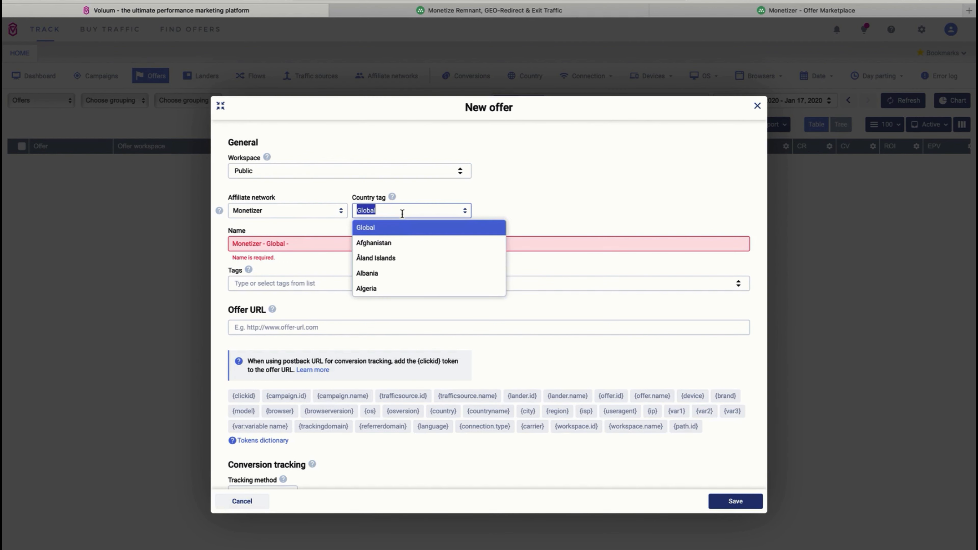
type("germa")
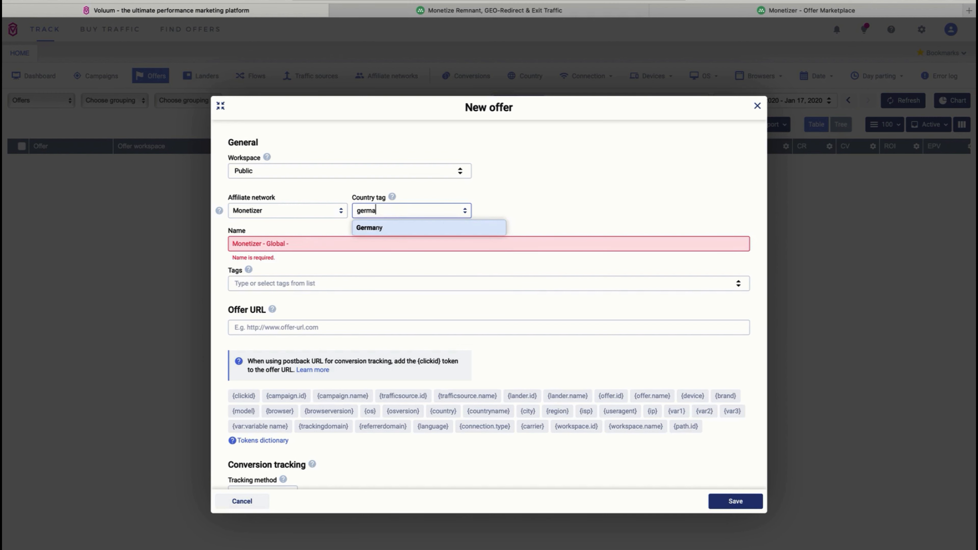
left_click(382, 228)
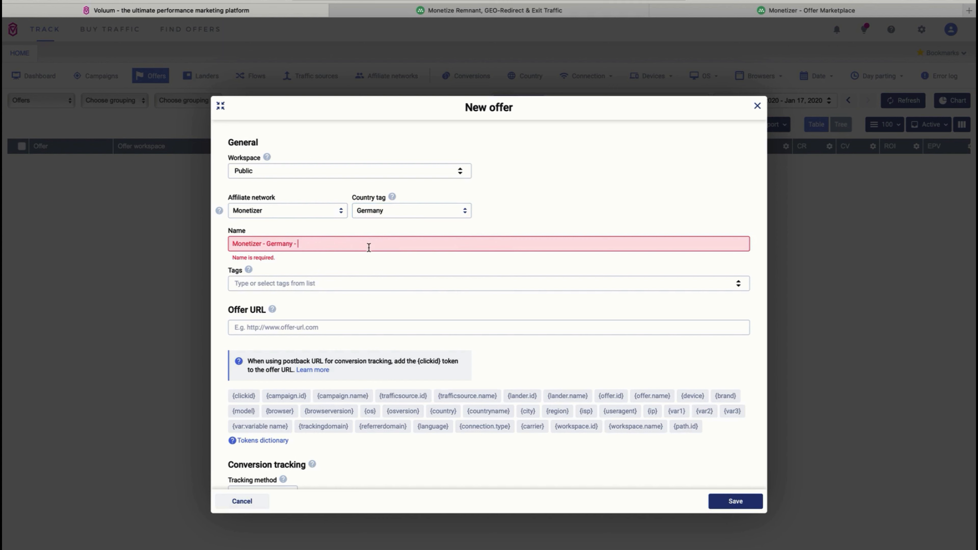
- Check the offer on the Monetizer marketplace, return to Voluum and complete the new offer's name with "iPhone sweepstakes"
left_click(695, 12)
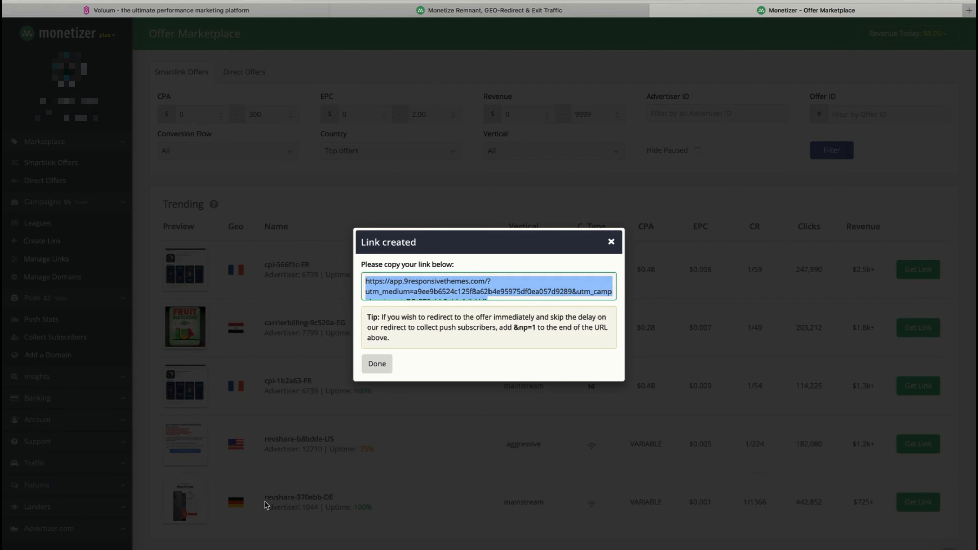
left_click(220, 11)
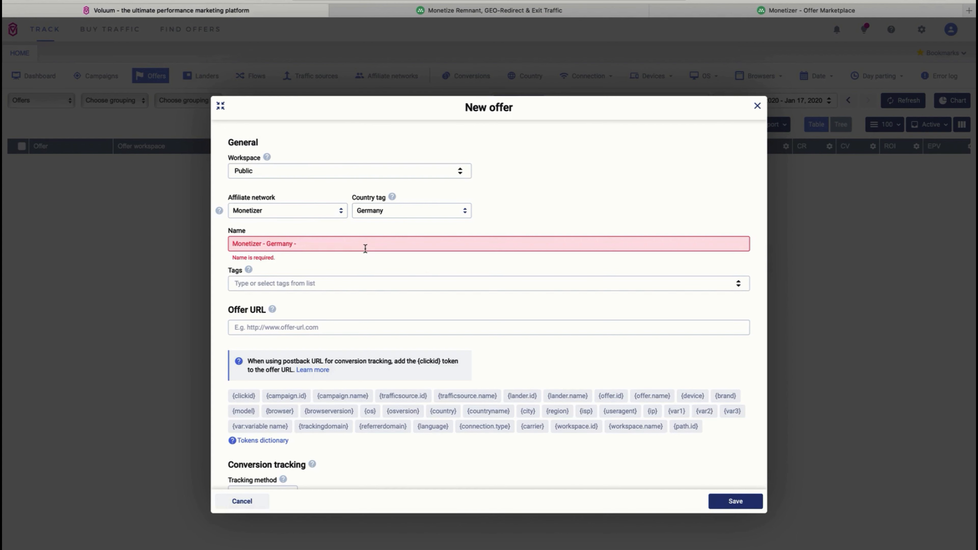
left_click(327, 243)
type("iP")
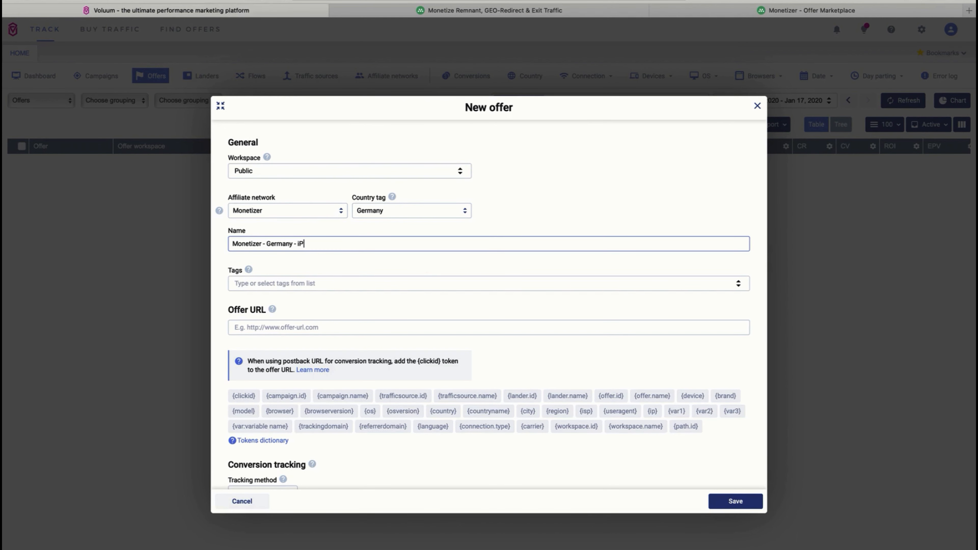
type("hone sweepstakes")
- Paste the copied Monetizer link with its {clickid} token as the new offer's URL
scroll(399, 272, "down", 1)
scroll(314, 254, "down", 2)
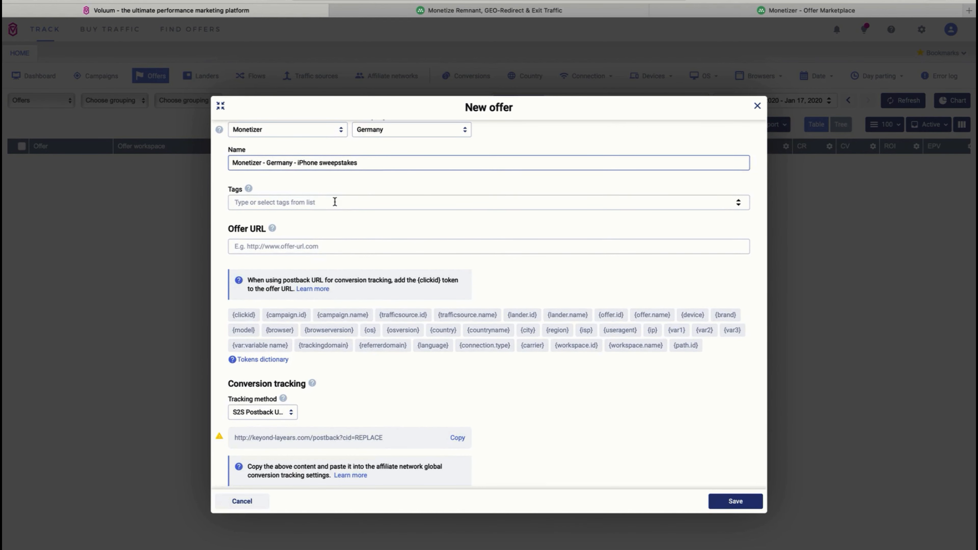
left_click(272, 247)
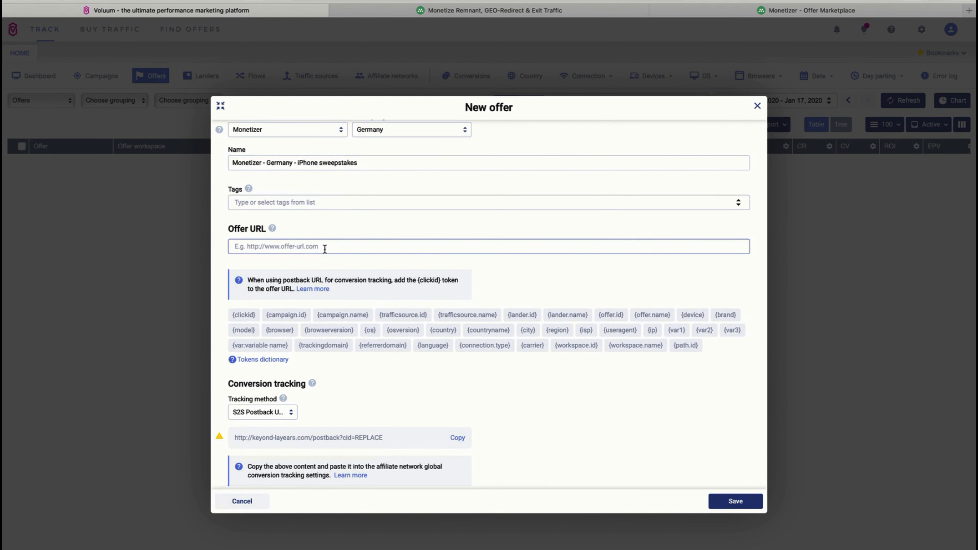
right_click(299, 250)
left_click(321, 272)
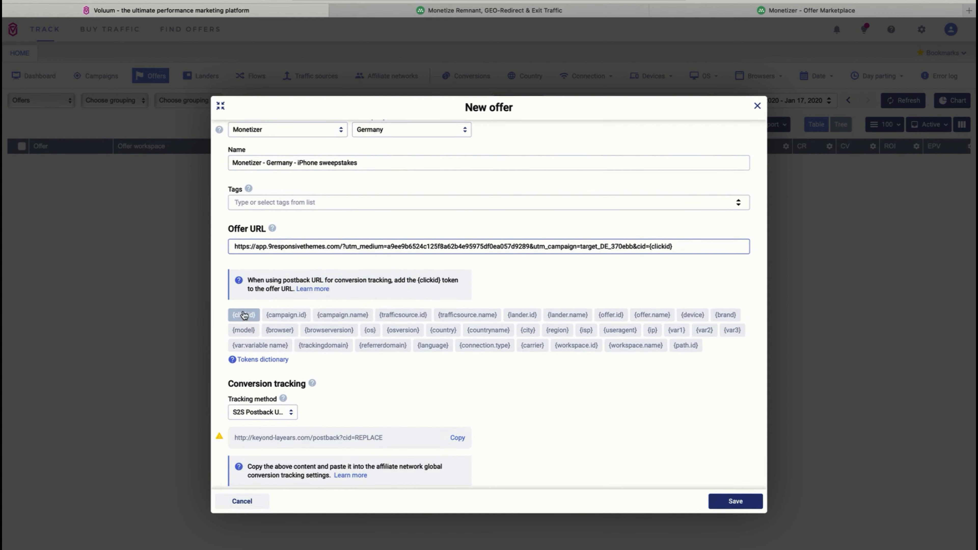
- Review the new offer's conversion tracking and payout settings, then save the offer
scroll(245, 321, "down", 1)
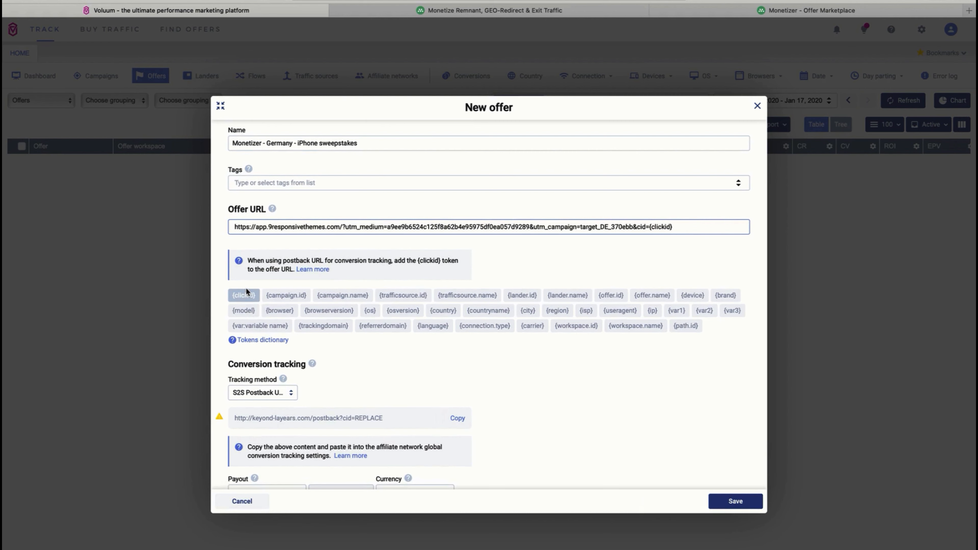
scroll(424, 295, "down", 3)
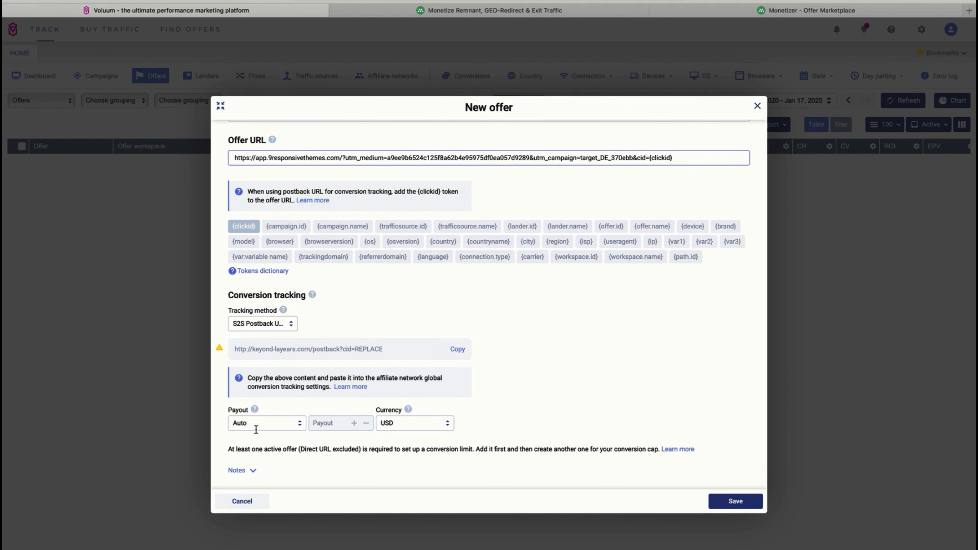
mouse_move(250, 411)
scroll(270, 416, "up", 1)
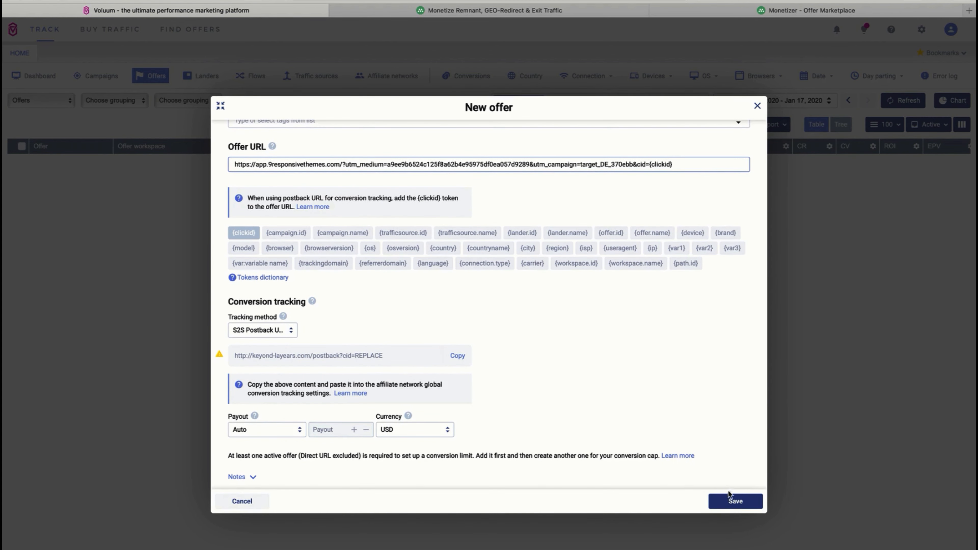
left_click(730, 499)
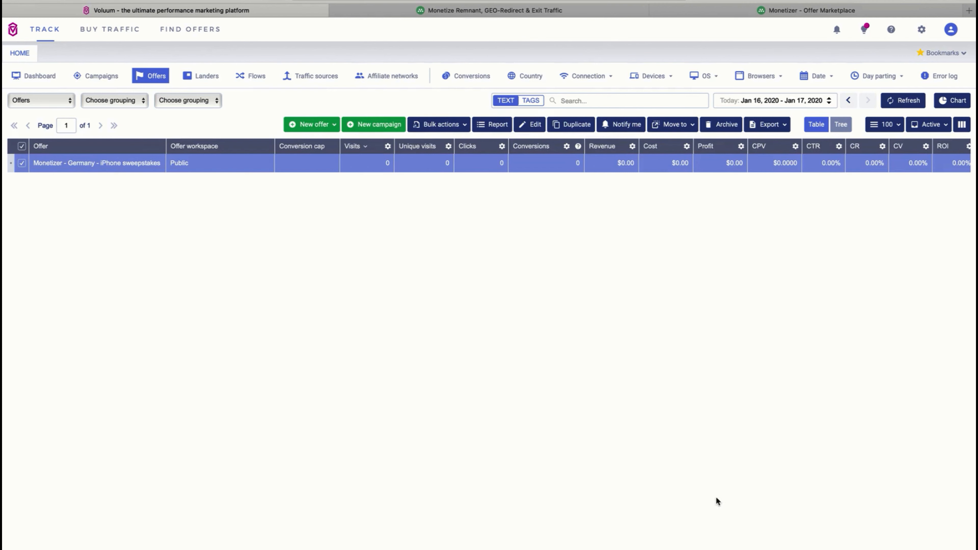